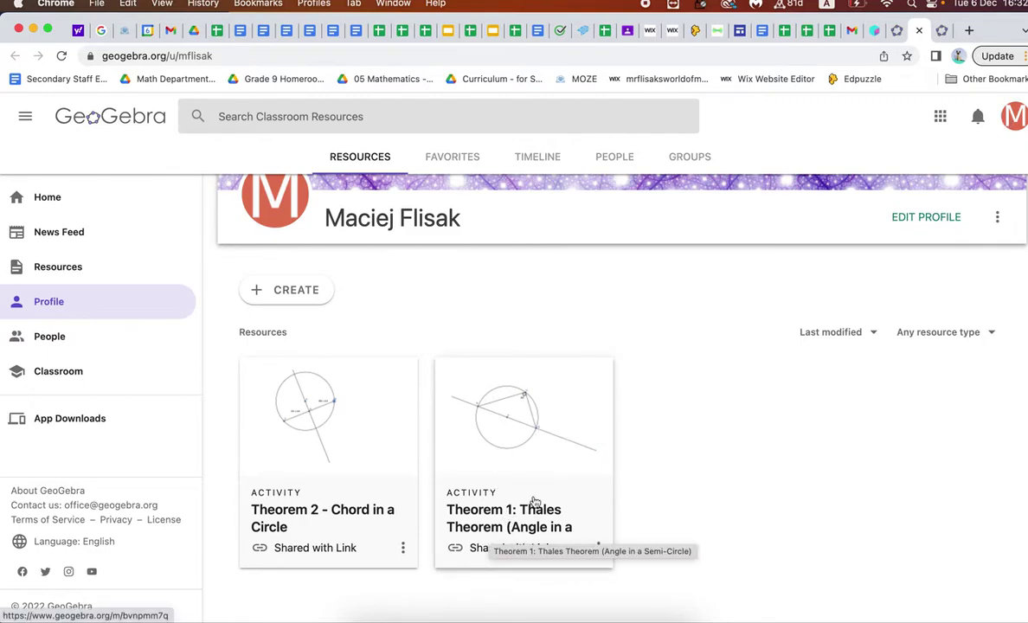
- In the Theorem 1 Thales activity, move point C along the circle, ending at about (1.5, 1.9)
click(941, 31)
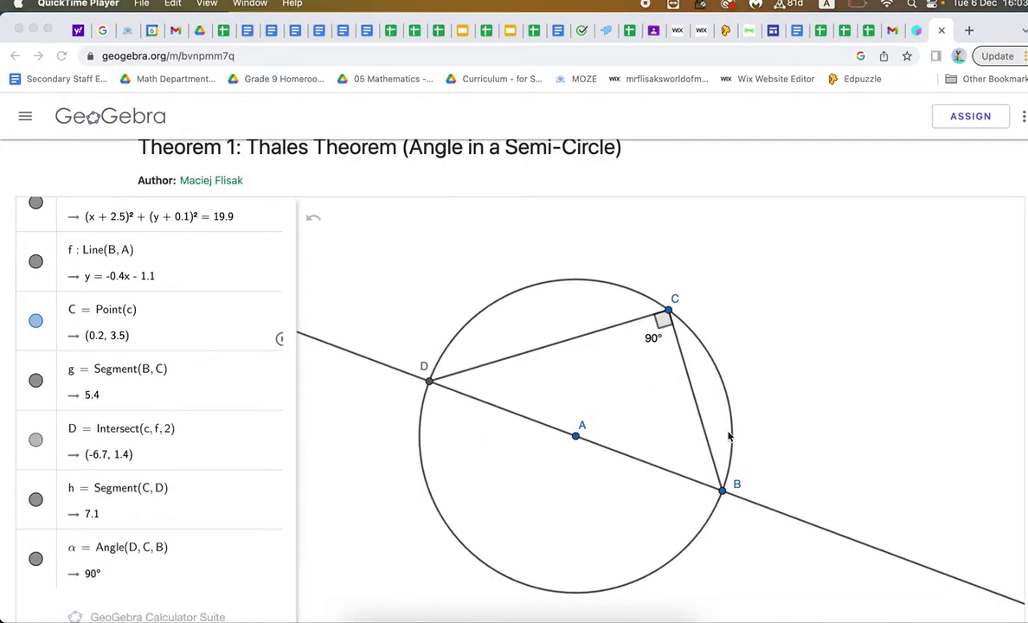
click(668, 313)
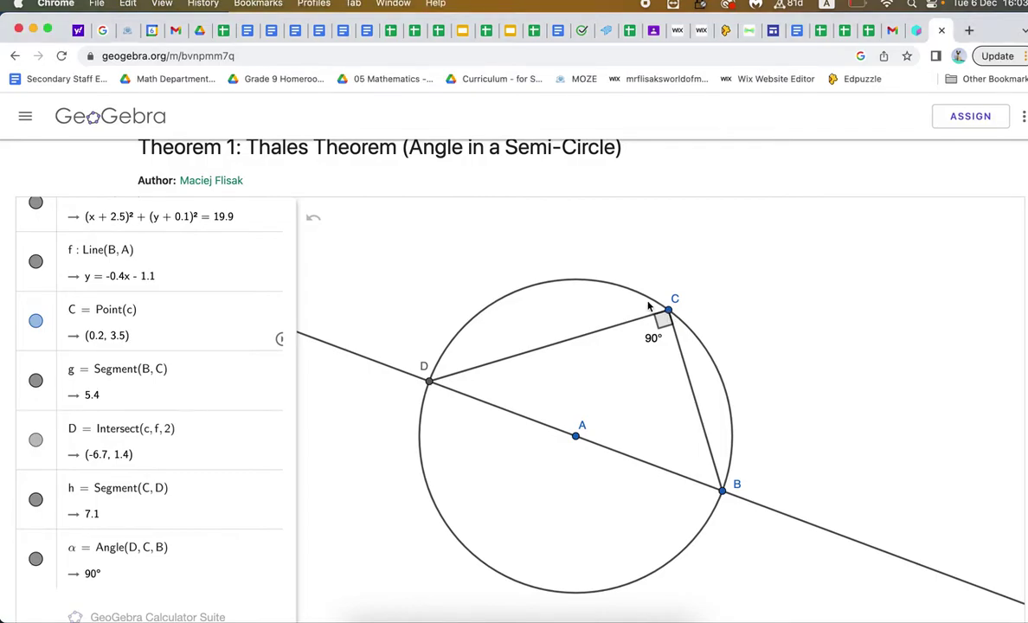
mouse_move(671, 316)
mouse_down()
mouse_move(636, 286)
mouse_move(583, 277)
mouse_move(560, 279)
mouse_move(540, 308)
mouse_move(541, 298)
mouse_move(612, 292)
mouse_move(716, 359)
mouse_move(680, 314)
mouse_move(554, 305)
mouse_move(522, 321)
mouse_move(552, 309)
mouse_move(655, 316)
mouse_up()
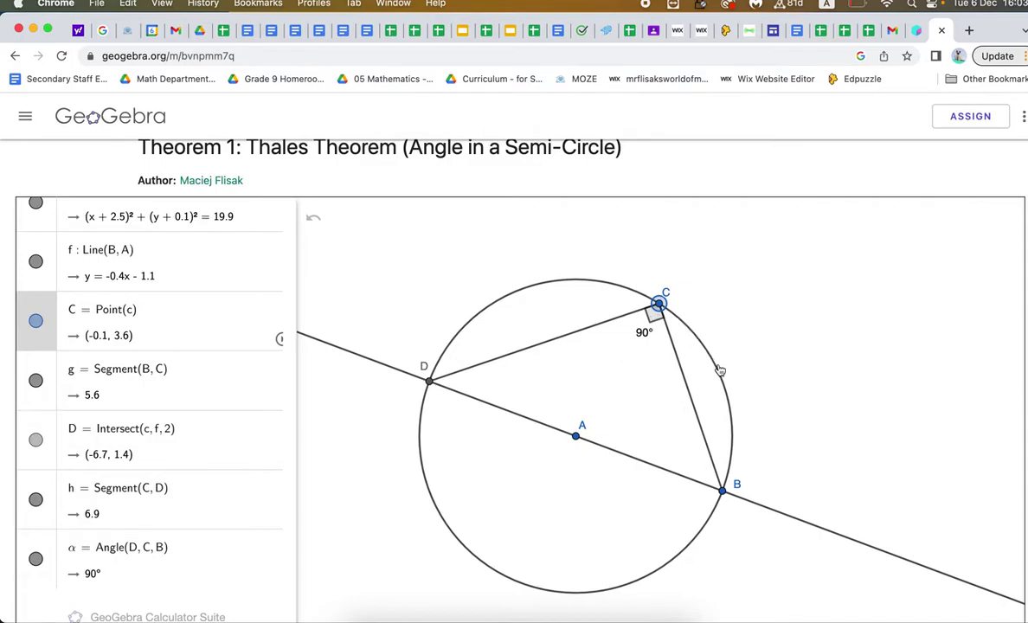
drag(659, 305, 714, 367)
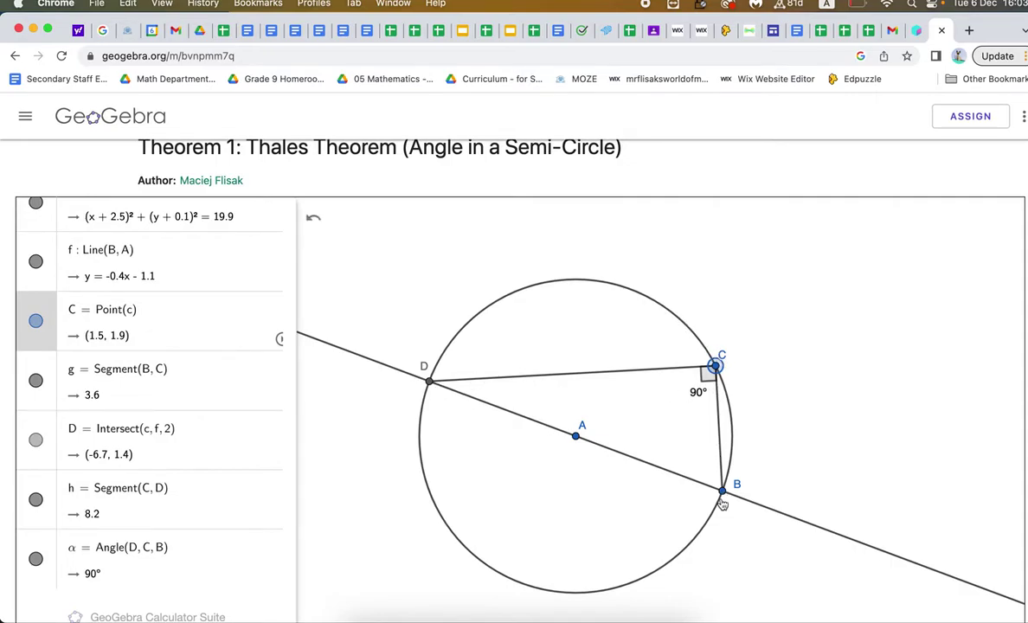
click(482, 420)
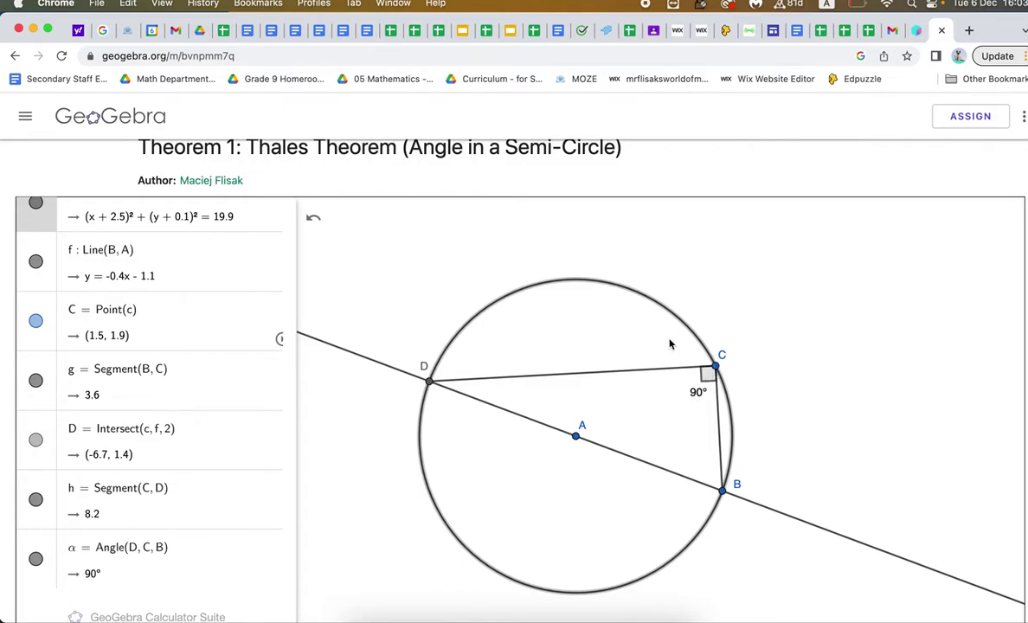
- Switch to PowerPoint and start the slide show from slide 11, Theorem 1: Thale's Theorem
key(super+Tab)
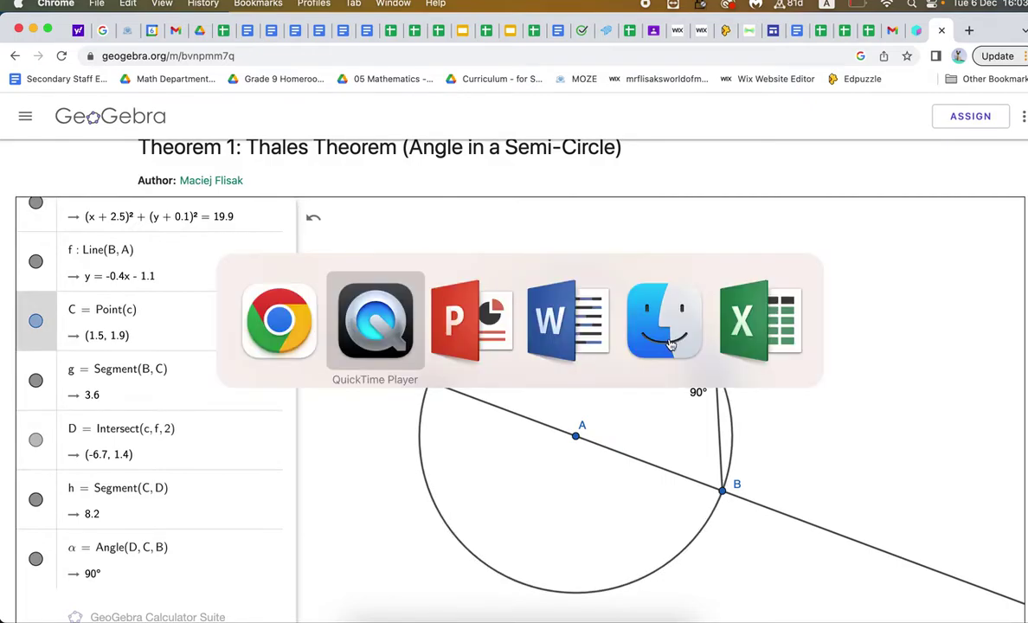
key(super+Tab)
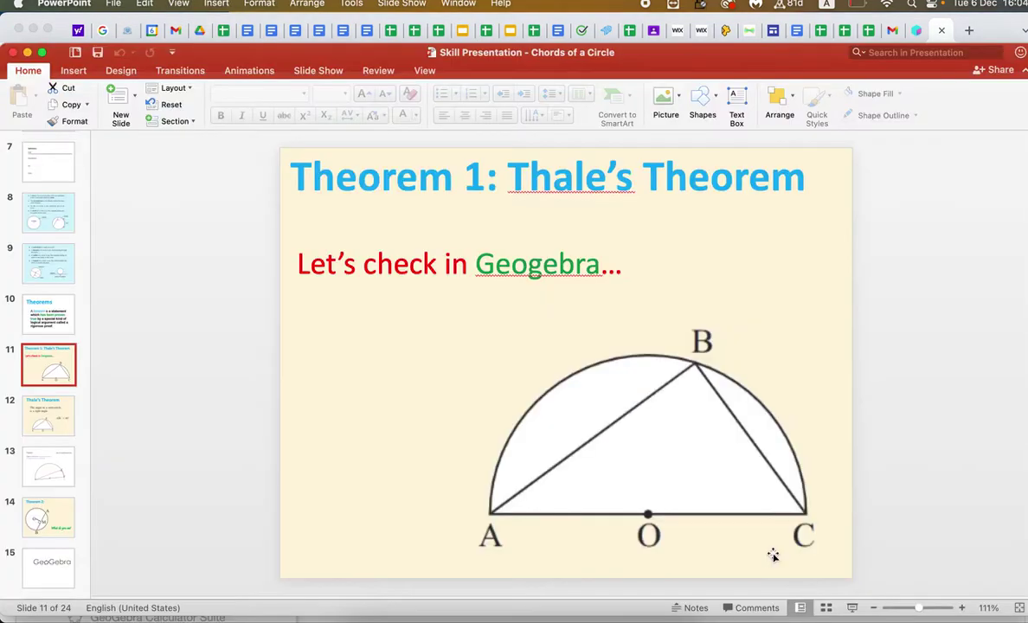
click(852, 607)
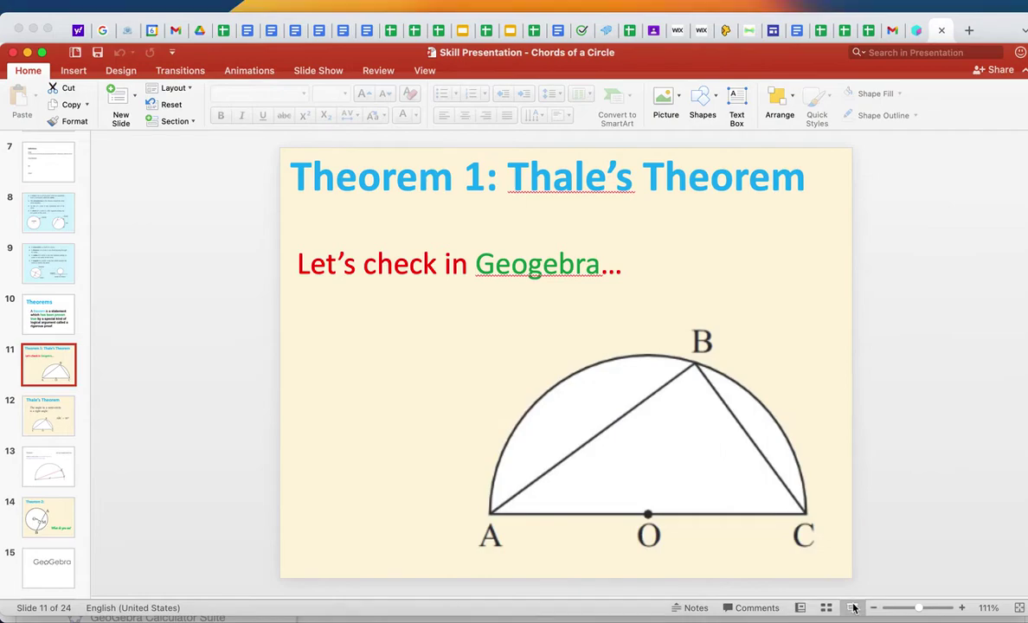
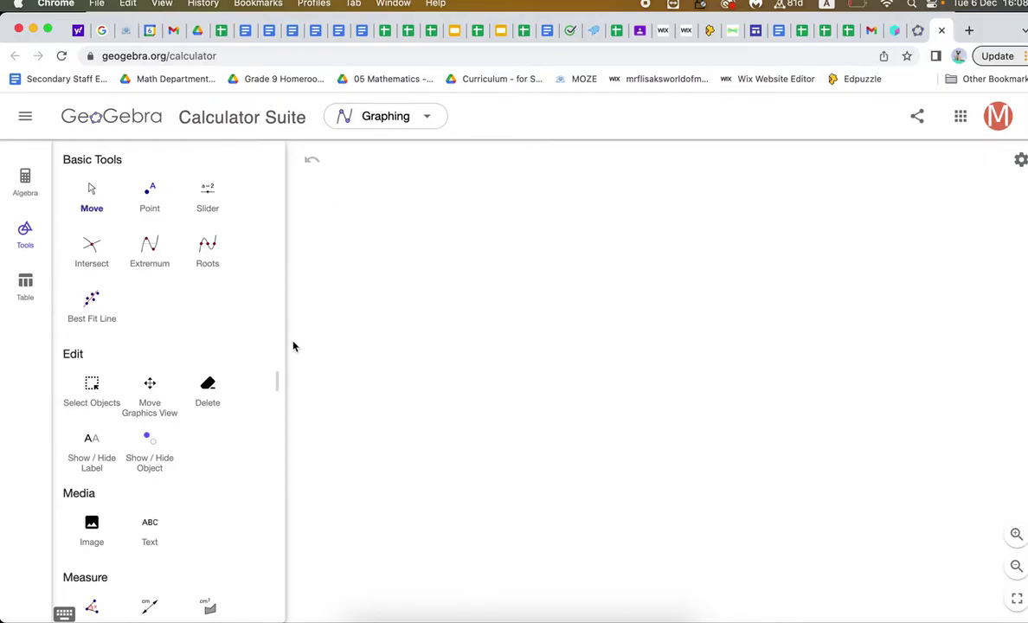
- Switch the Calculator Suite from Graphing to Geometry and expand the full set of construction tools
click(428, 120)
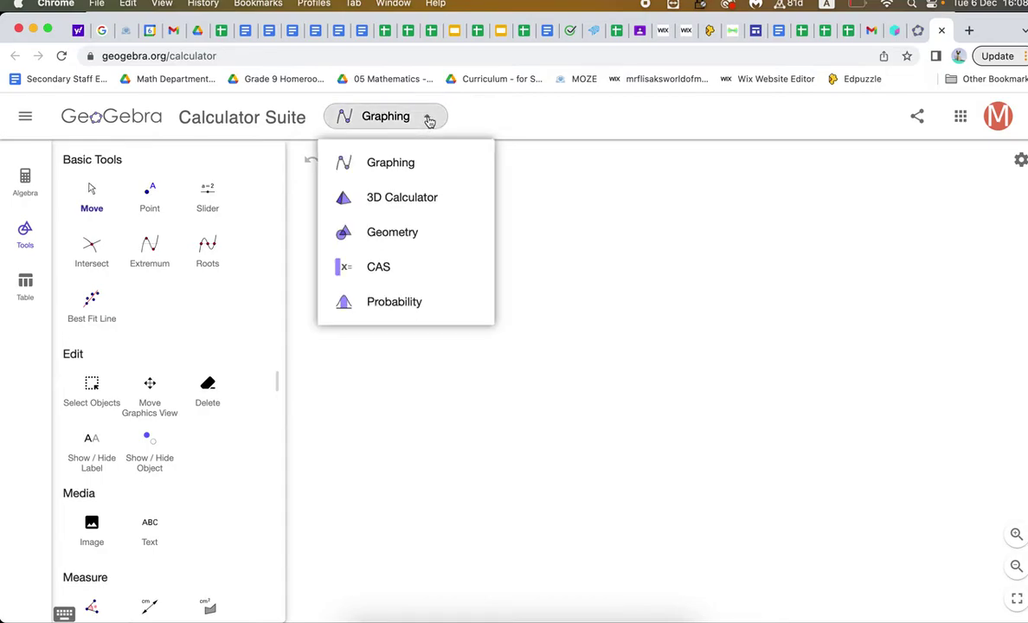
click(405, 234)
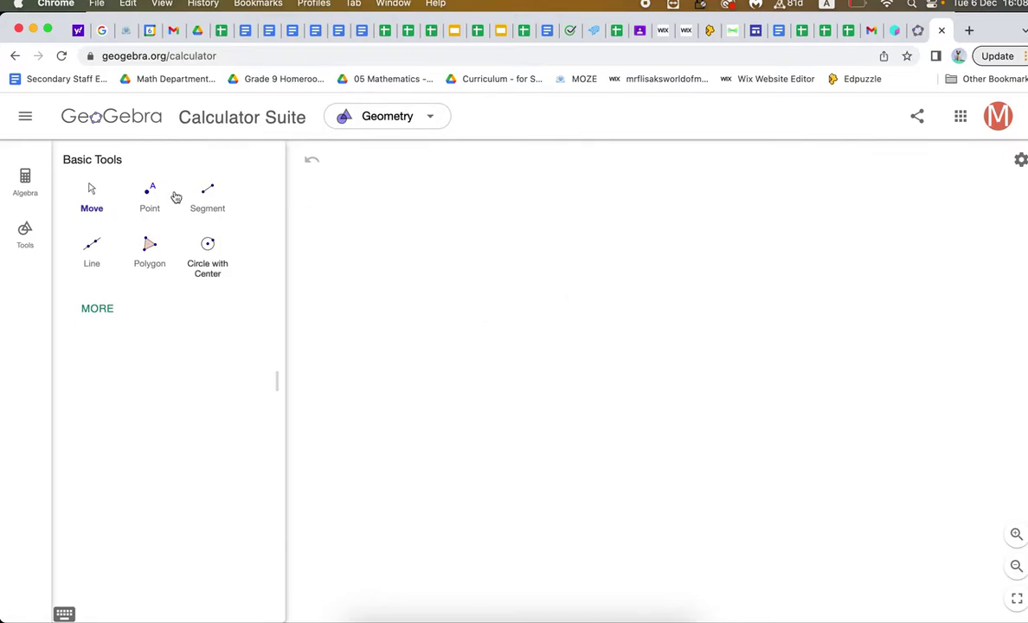
click(96, 317)
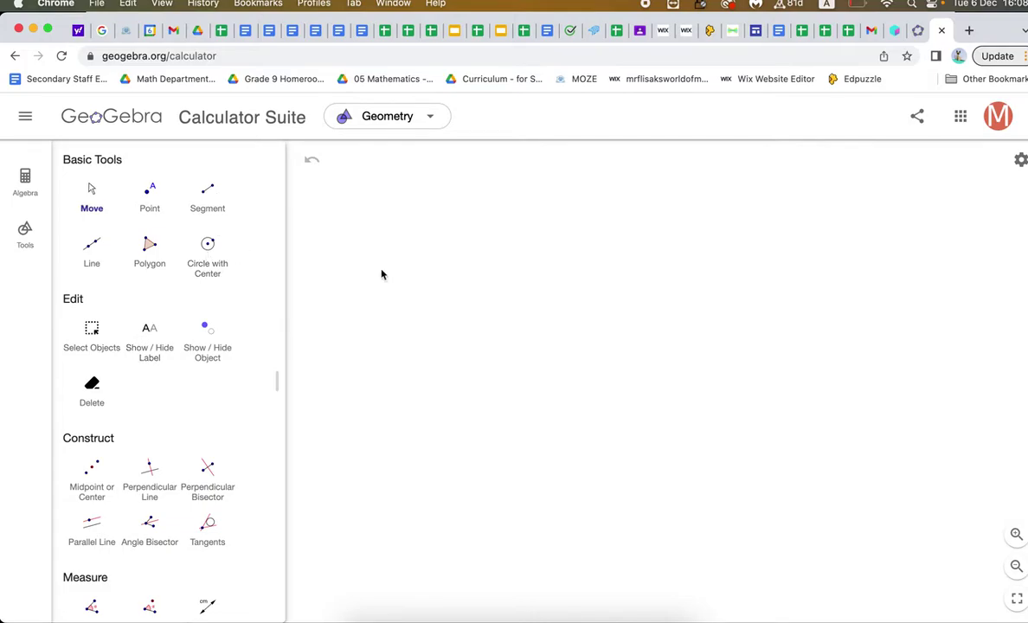
- Consult the Theorem 2 slide in PowerPoint and draw a circle from a center point and a point on its circumference in GeoGebra
key(super+Tab)
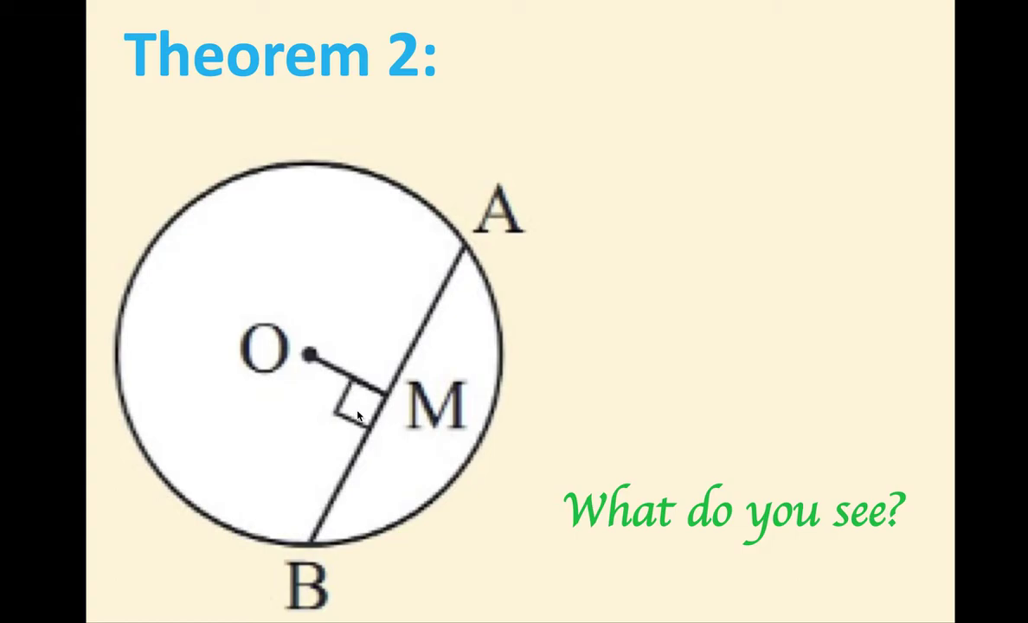
key(super+Tab)
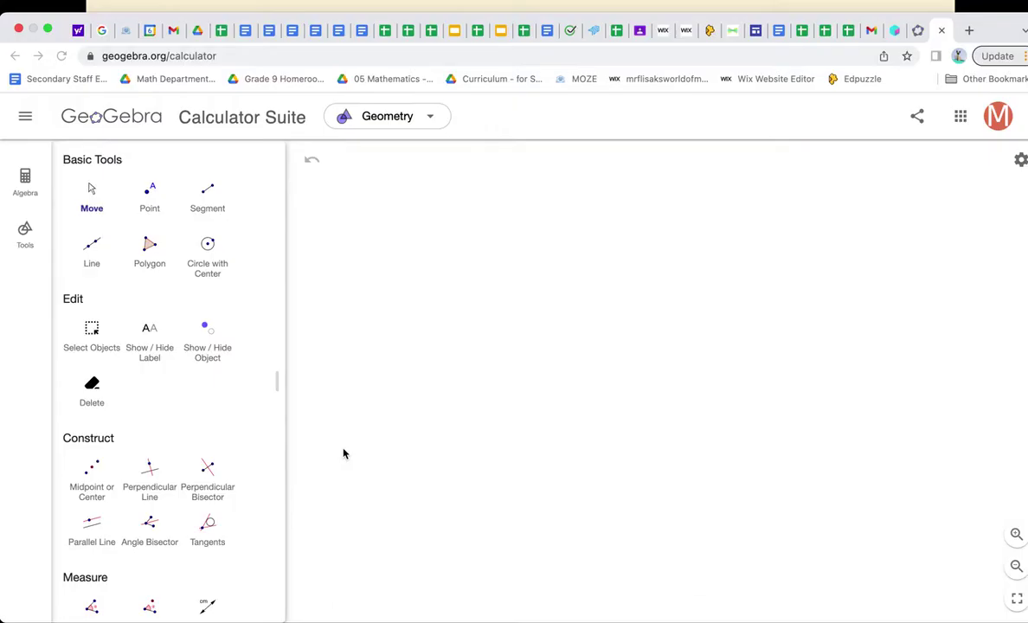
click(212, 260)
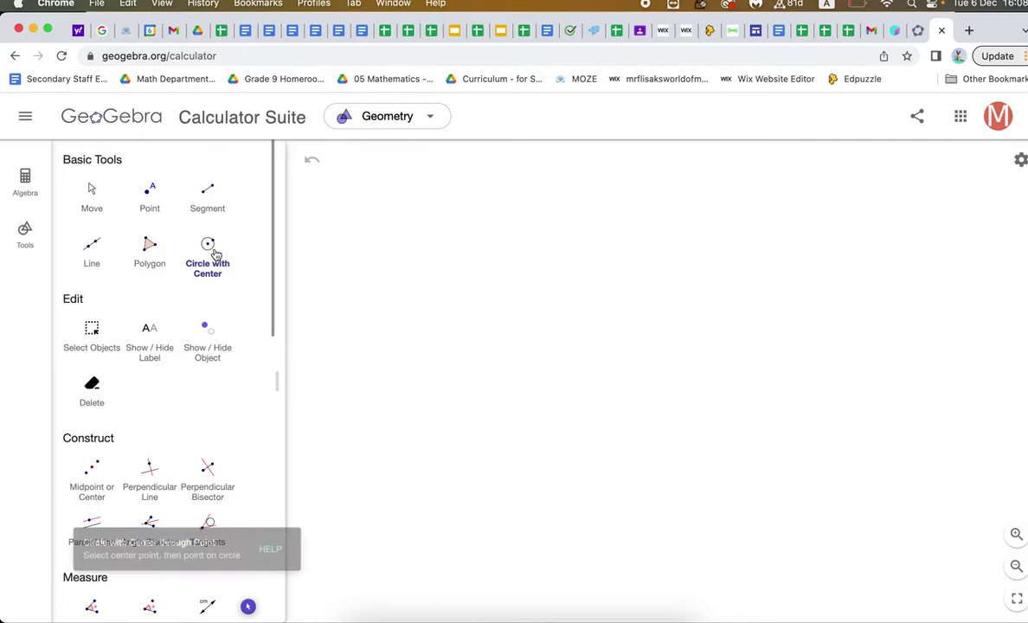
click(484, 315)
click(614, 308)
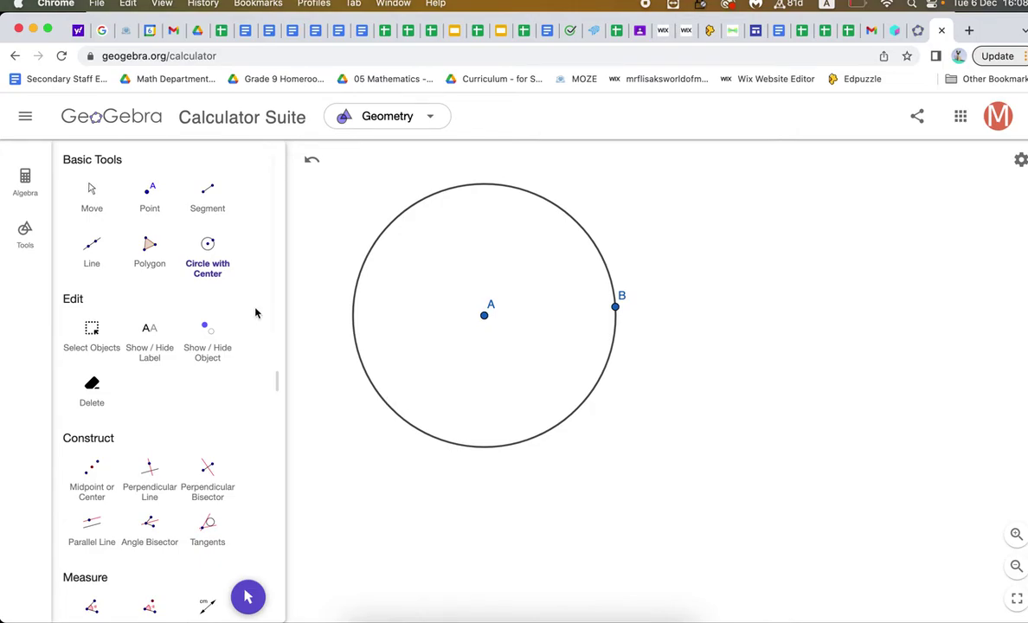
- Draw a chord as a segment from point B to a new point on the lower-left part of the circle
click(207, 194)
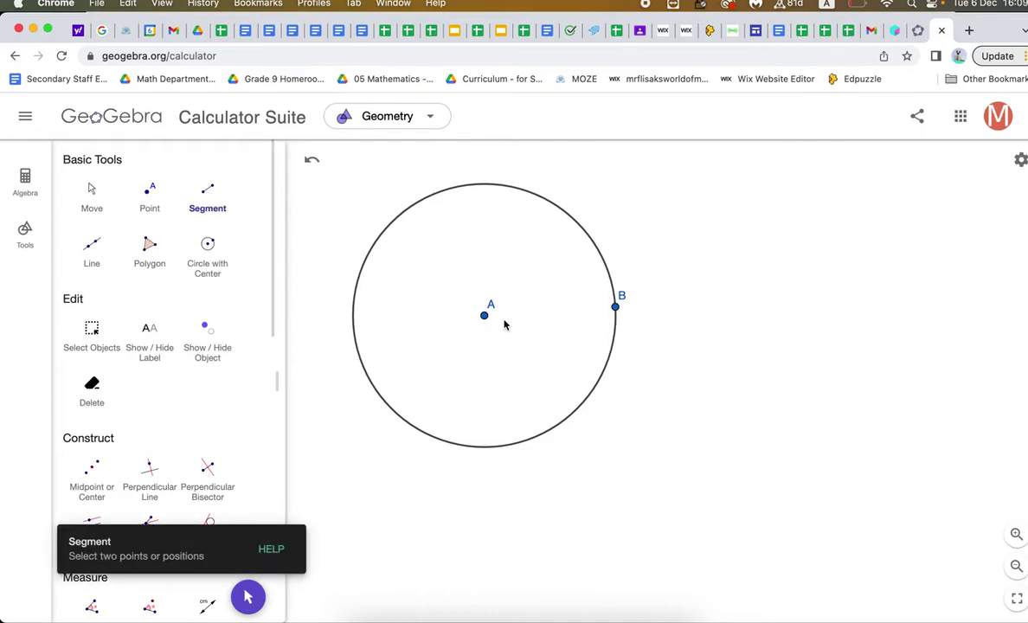
click(615, 309)
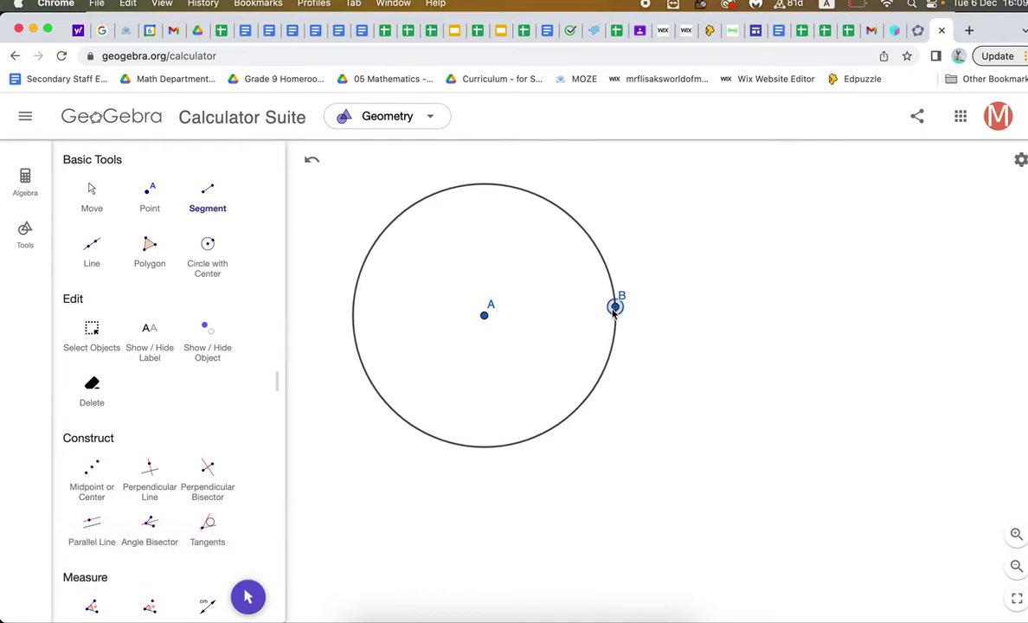
click(429, 434)
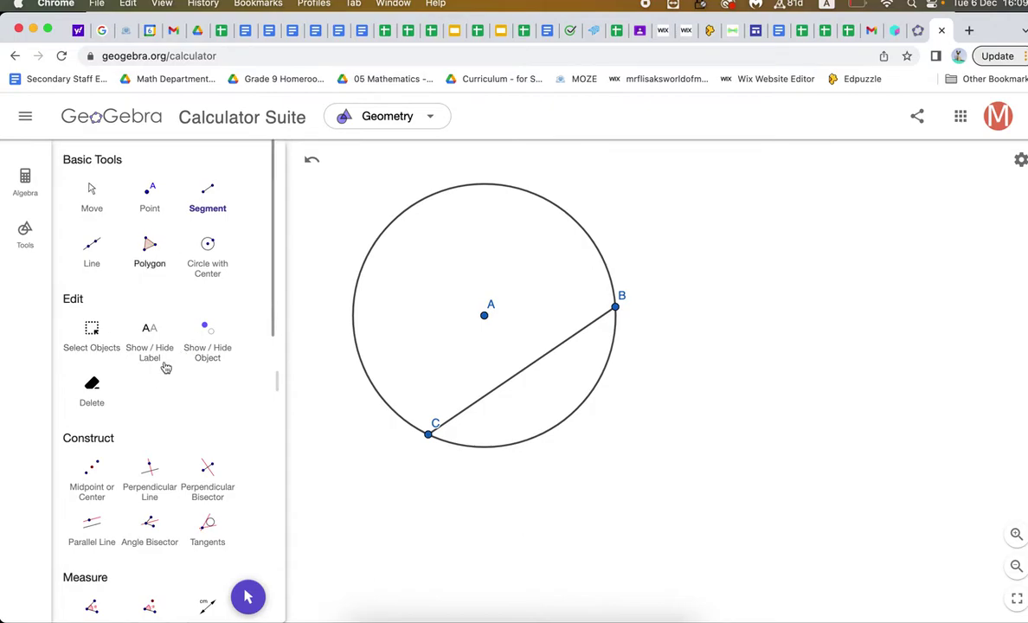
- Construct a line through center A perpendicular to chord BC and compare the construction with the Theorem 2 slide
click(149, 490)
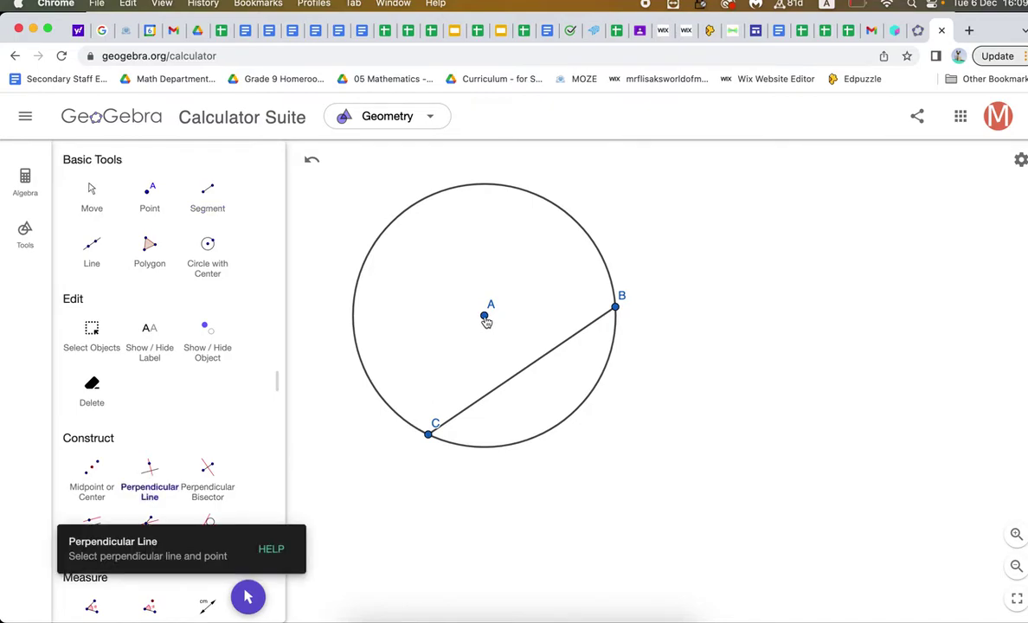
click(485, 318)
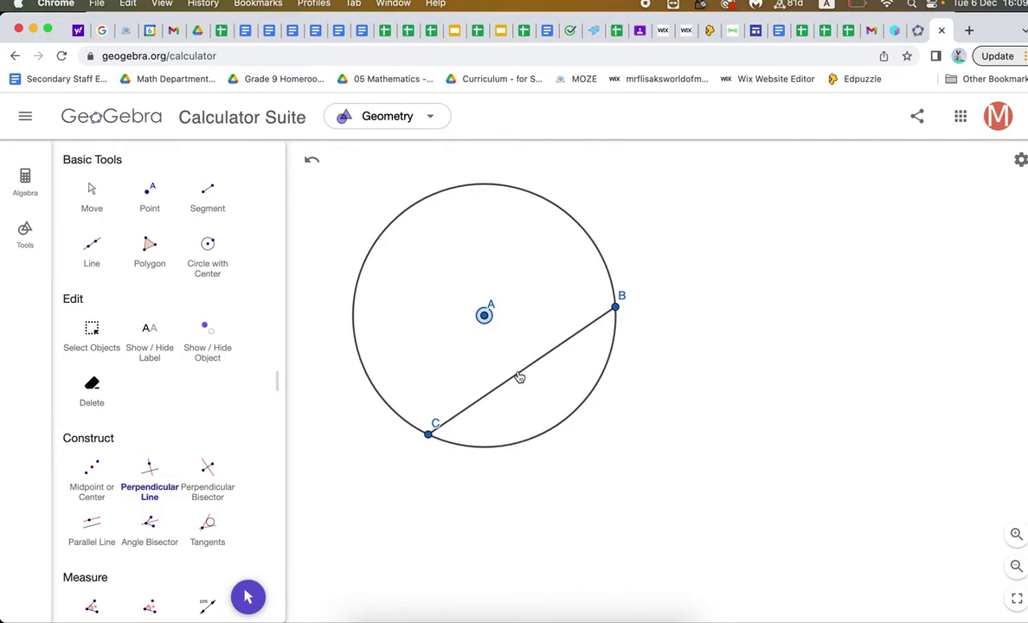
click(520, 379)
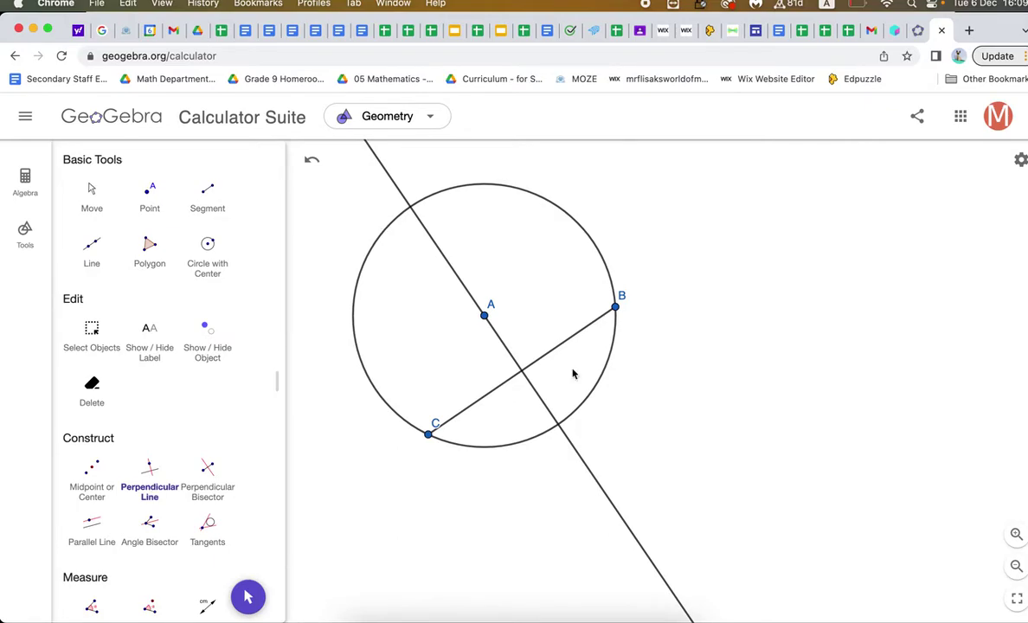
key(super+Tab)
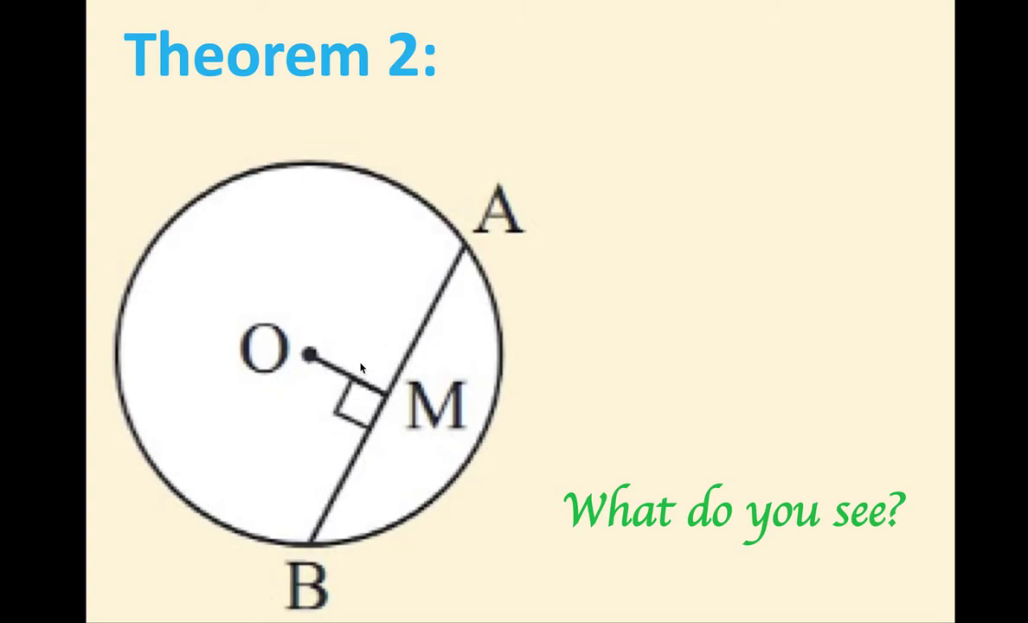
key(super+Tab)
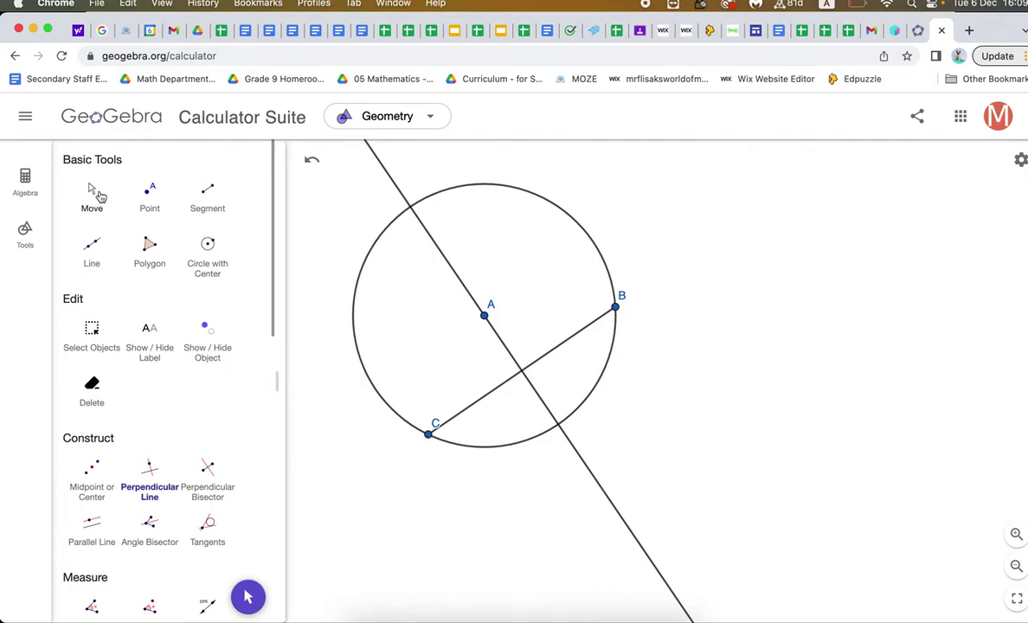
- Move chord endpoint C up along the left of the circle and endpoint B down to its lower right
key(Escape)
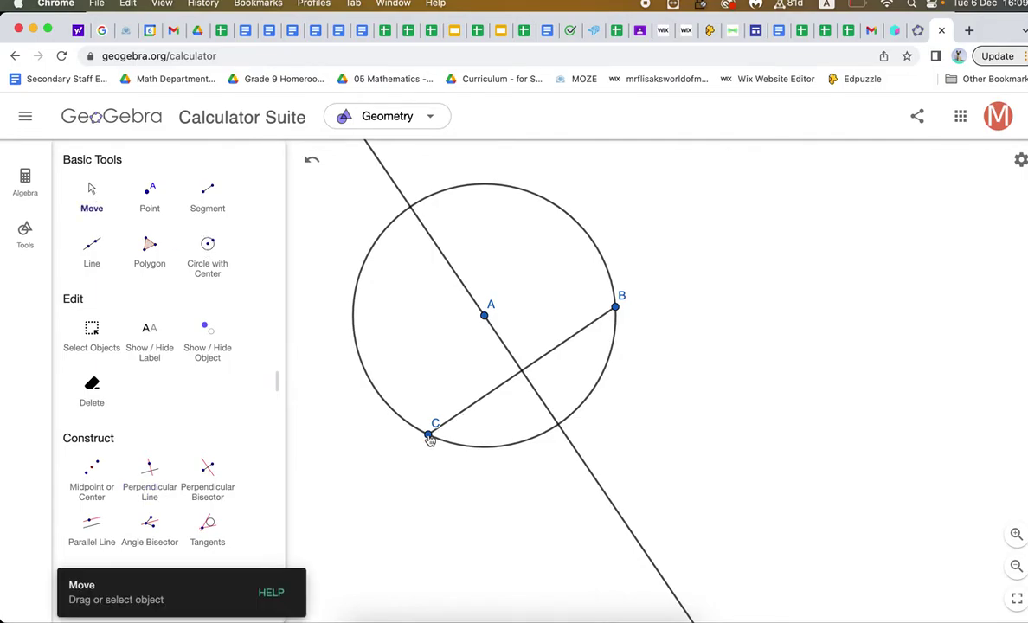
drag(428, 435, 374, 384)
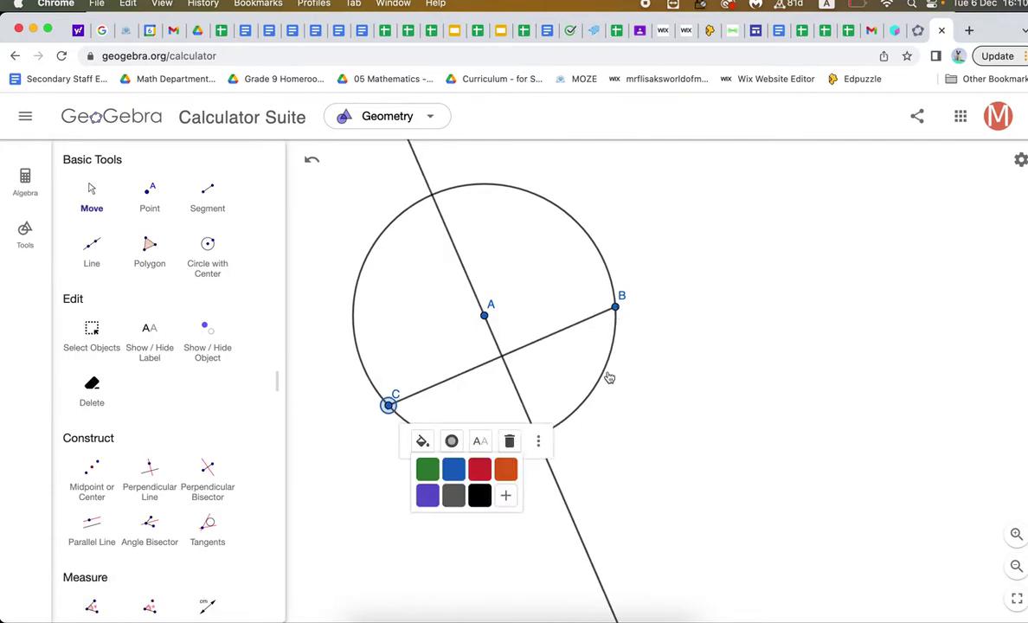
drag(616, 306, 608, 378)
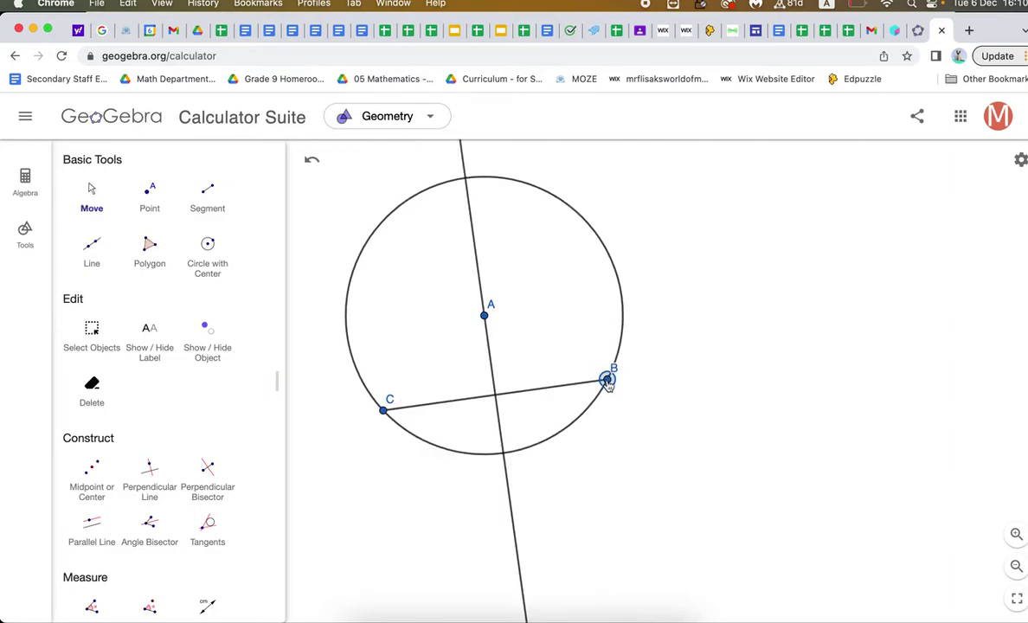
- Place a point where the perpendicular line through A intersects chord BC
drag(433, 319, 422, 401)
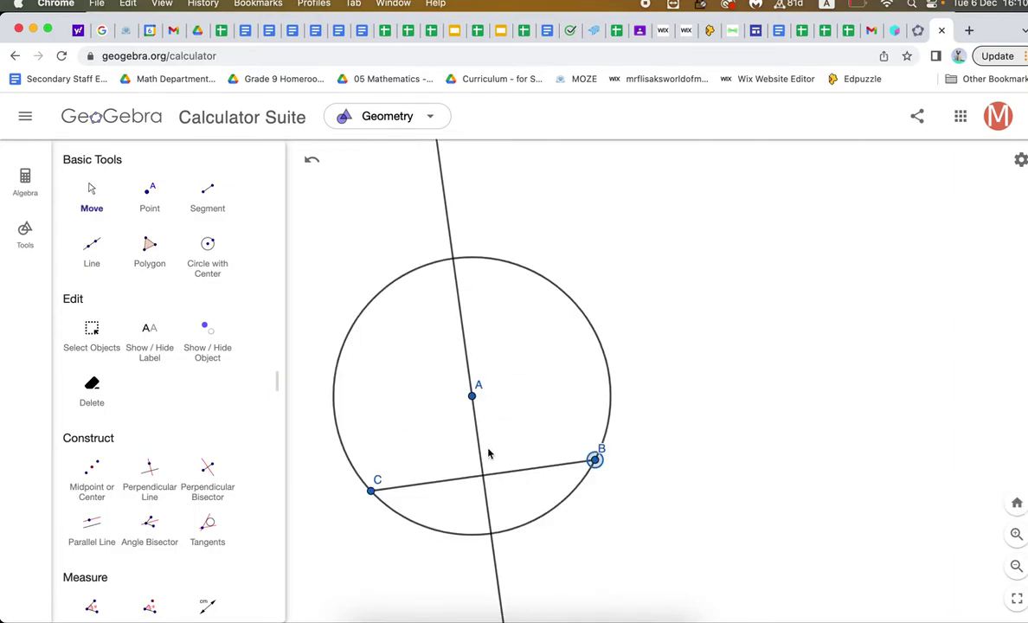
click(694, 440)
drag(681, 343, 751, 249)
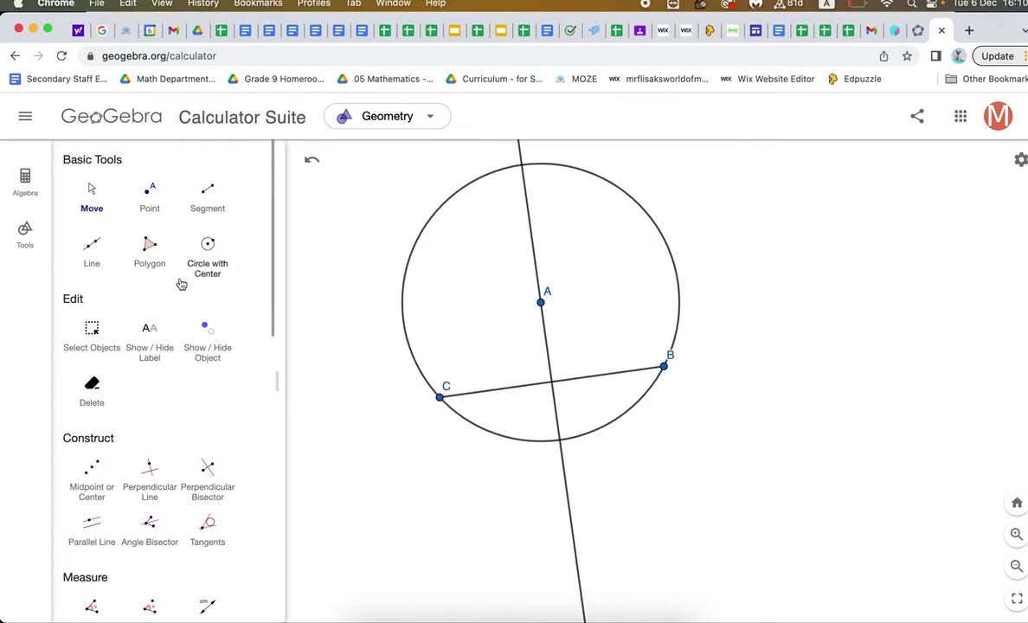
click(150, 192)
click(554, 386)
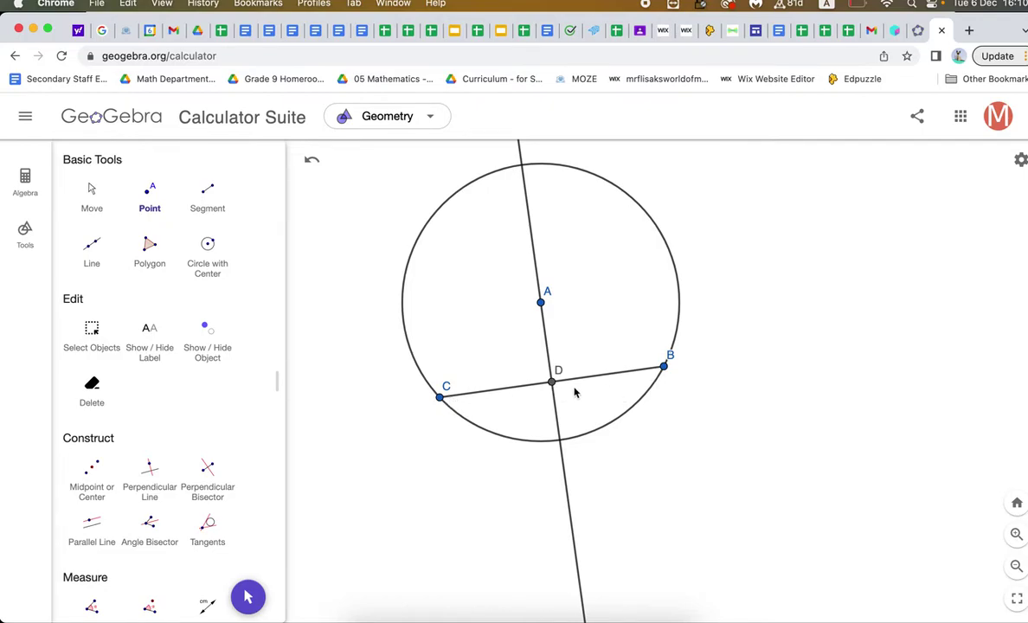
- Add distance measurements from C to D and from B to D on the two halves of the chord
scroll(178, 484, down, 1)
scroll(178, 485, down, 5)
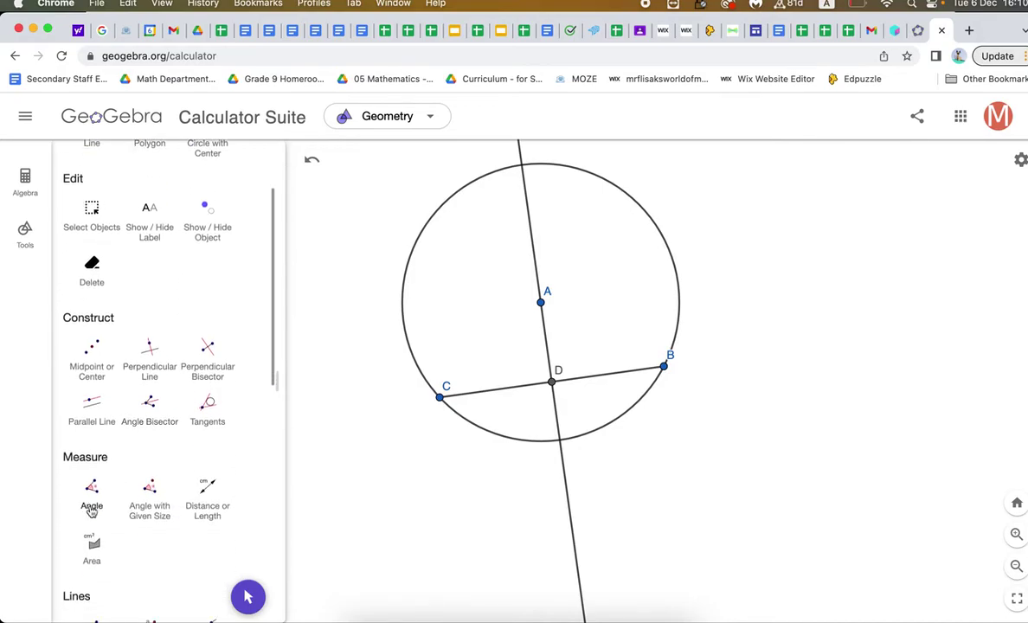
click(212, 500)
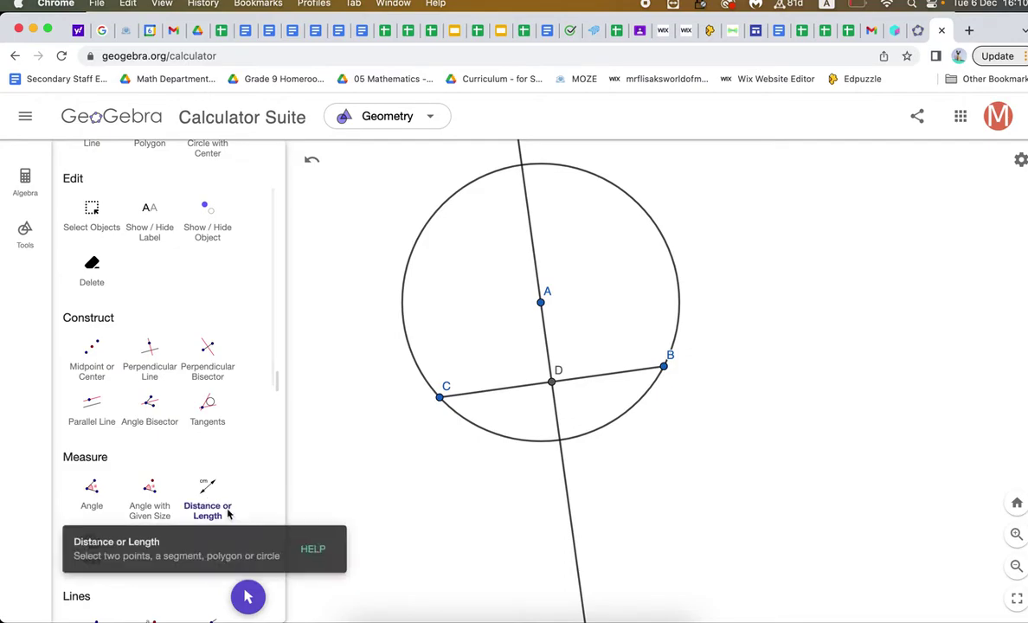
click(440, 398)
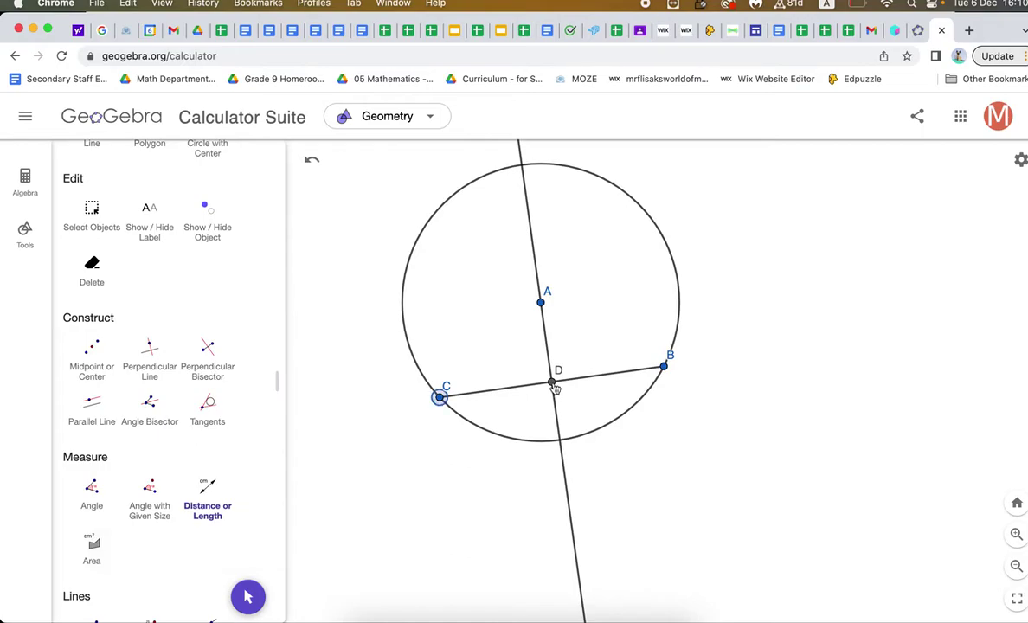
click(552, 383)
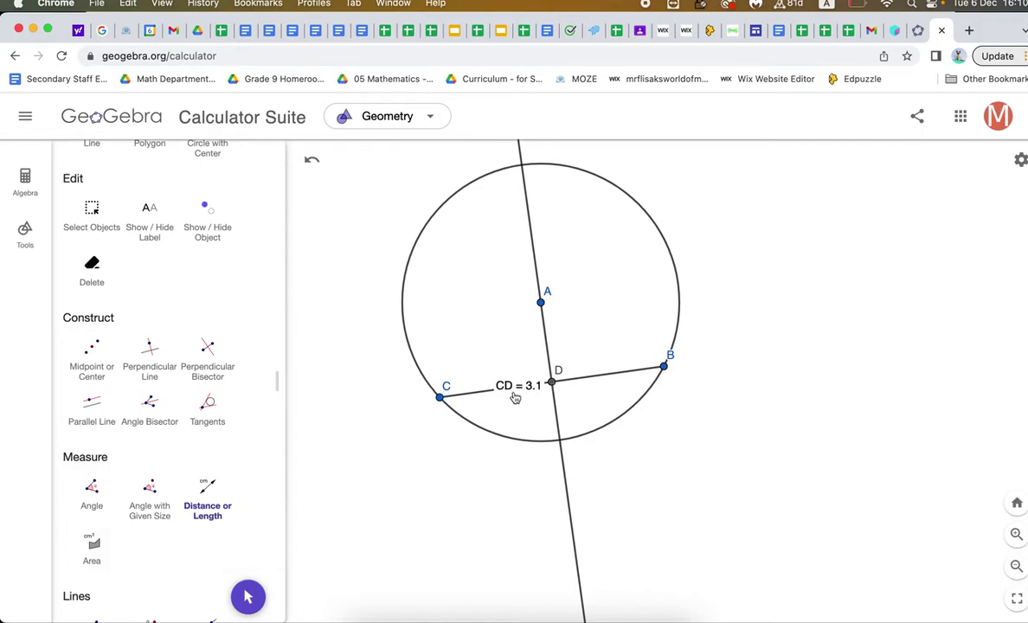
click(663, 368)
click(553, 383)
- Move the CD length label off the chord to just above it
scroll(117, 193, up, 3)
click(93, 195)
drag(516, 388, 488, 365)
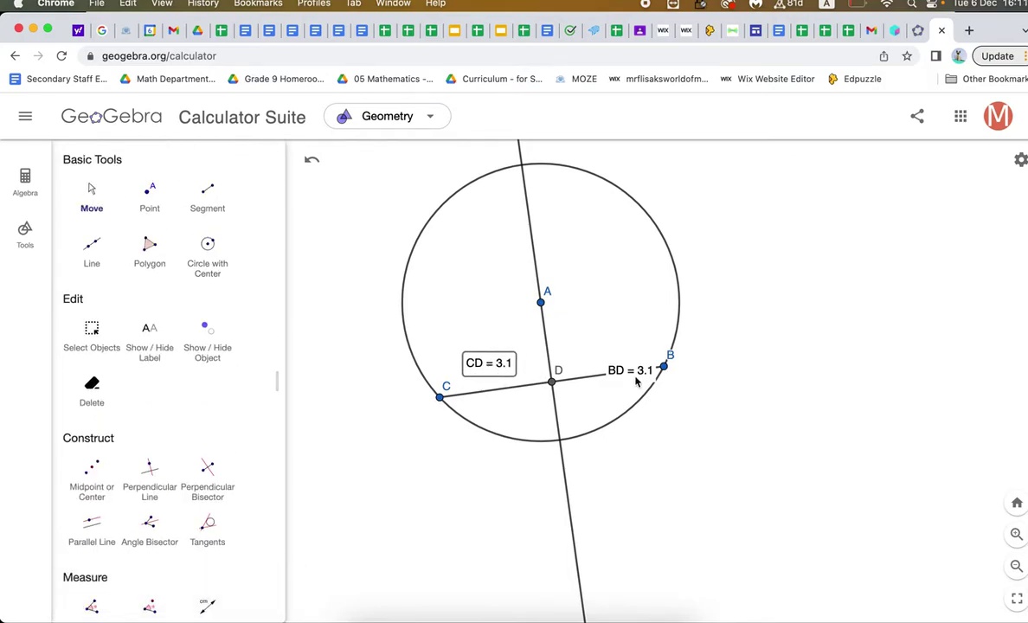
- Move the BD length label to just above the chord and move endpoint B up the circle's right side to about center A's level
drag(637, 378, 623, 358)
click(773, 387)
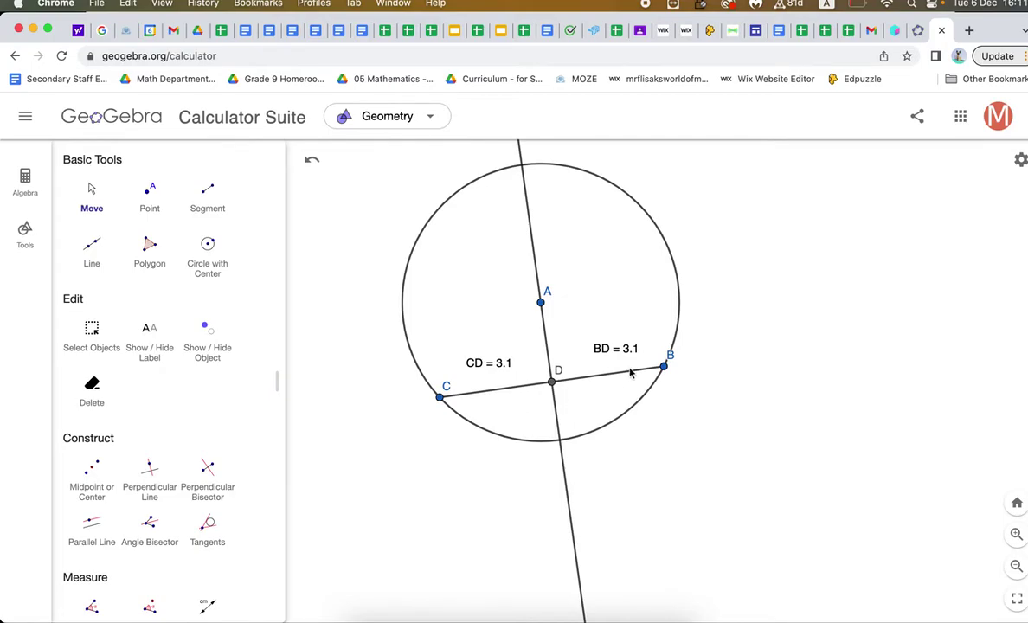
click(94, 196)
drag(665, 369, 685, 269)
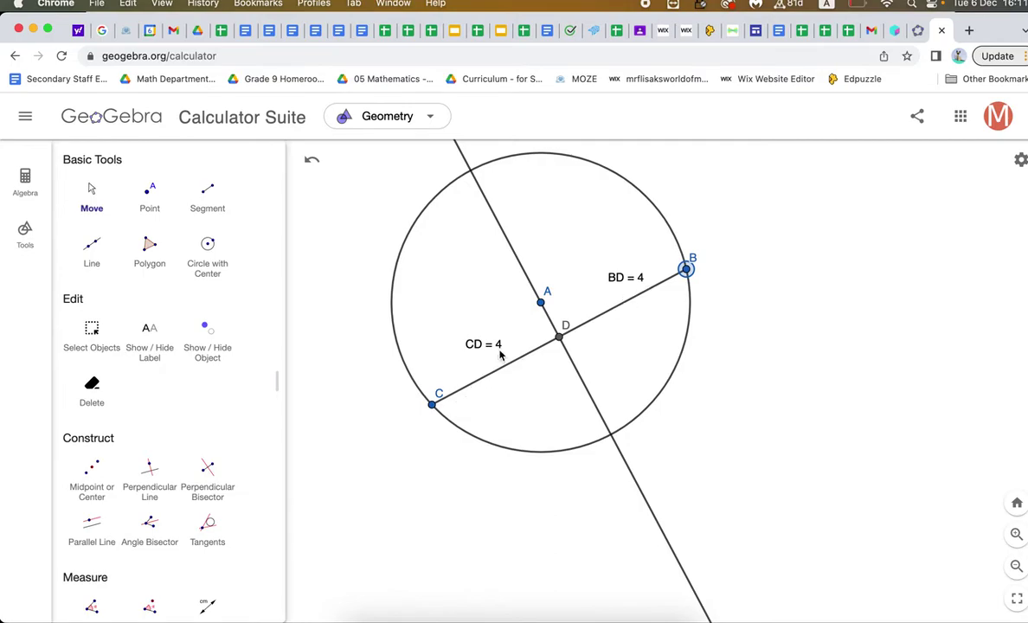
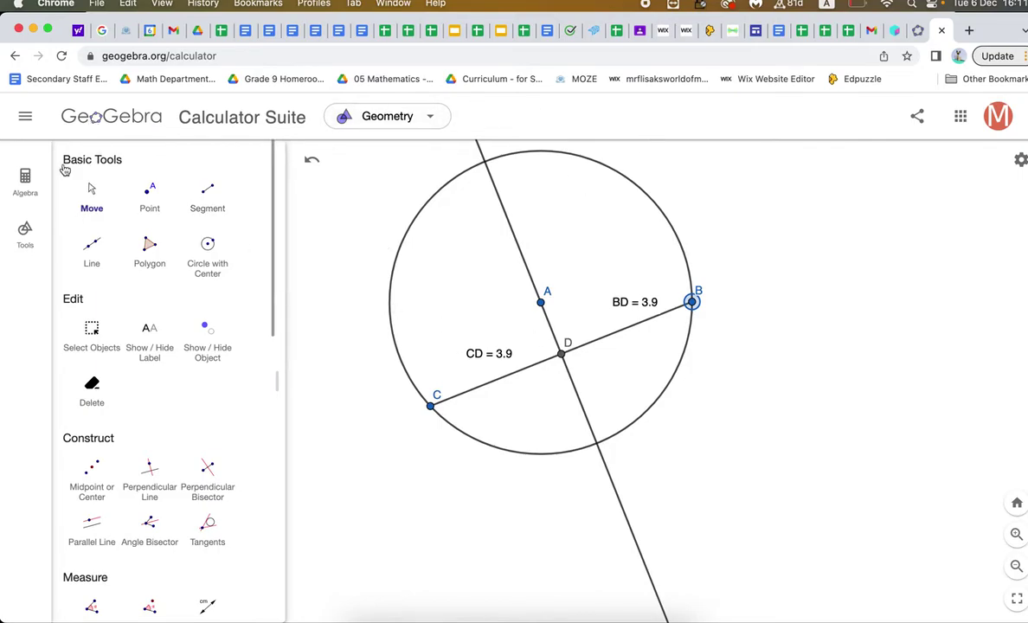
- Save the construction with the title "Theorem 2 - Chord in a Circle", keeping its visibility as Shared
click(26, 118)
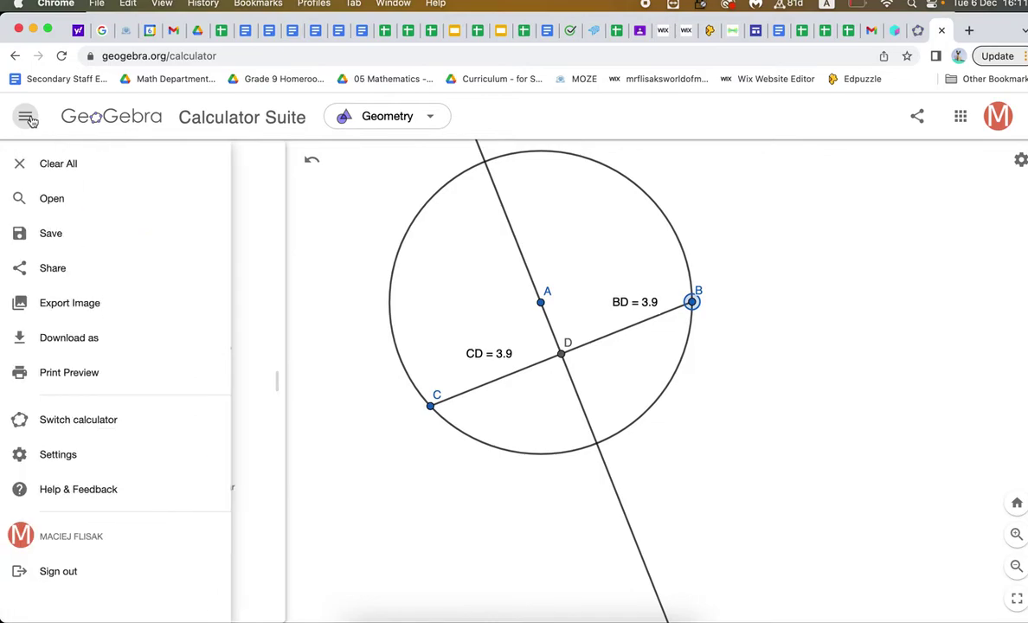
click(51, 234)
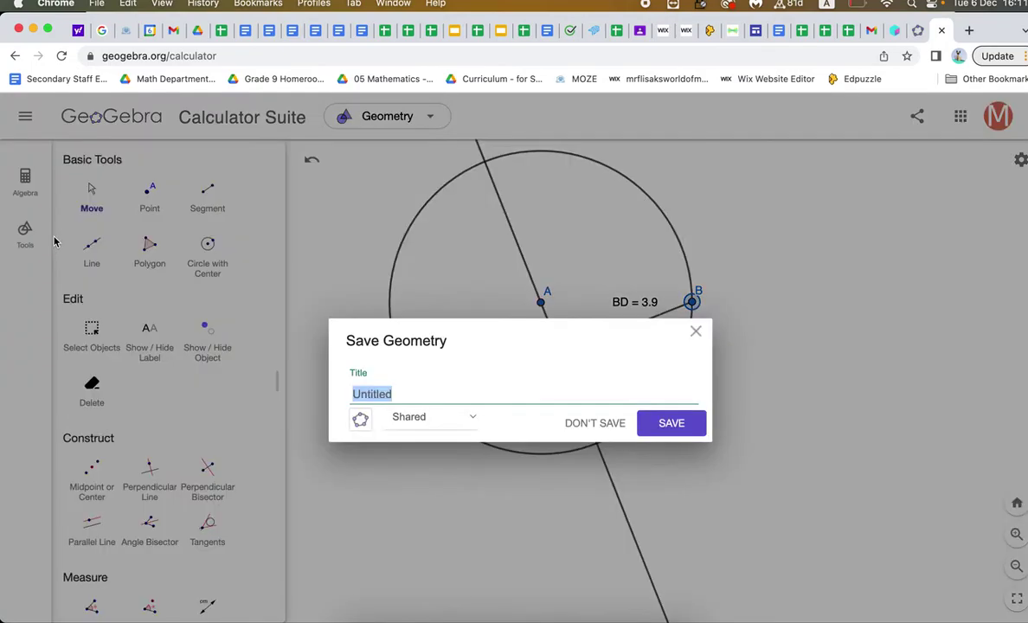
text(Theorem 2)
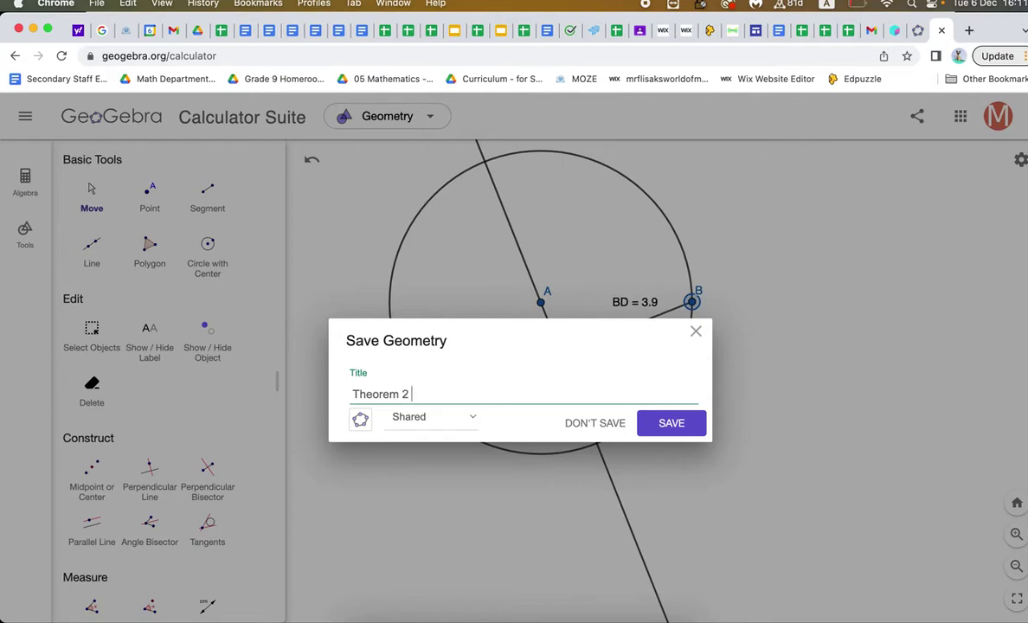
text( - Chord in a Circle)
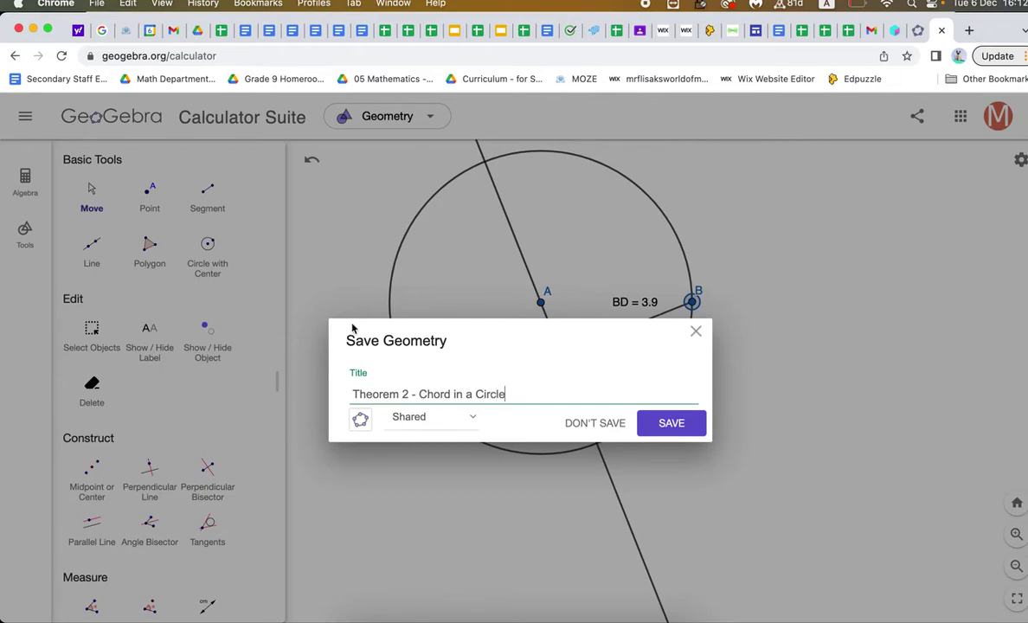
click(671, 423)
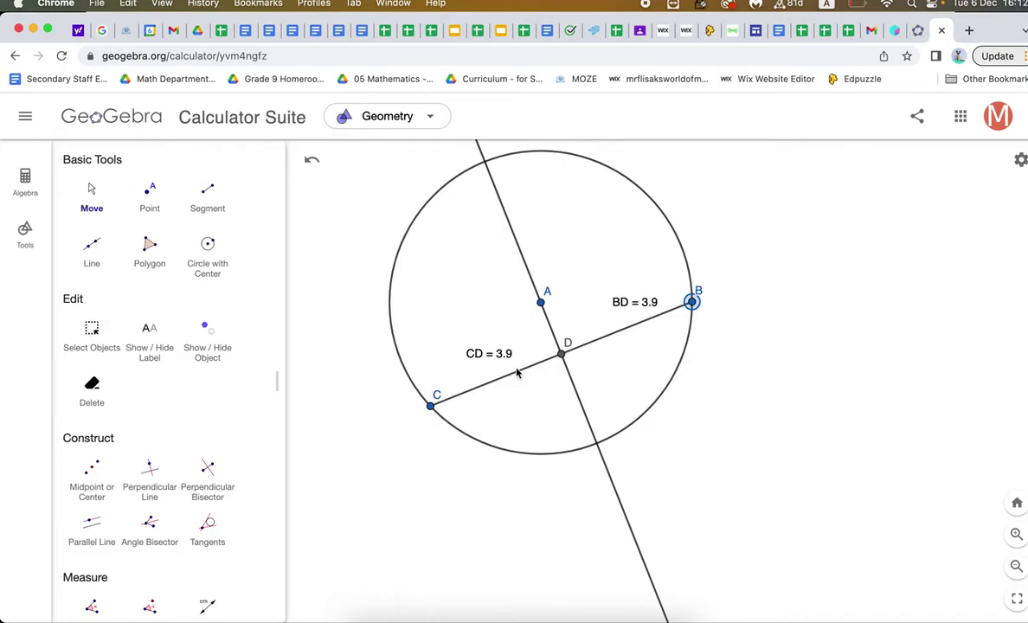
- Switch to the slide presentation and advance from the Theorem 2 diagram to the "Chords of a circle" slide
key(super+Tab)
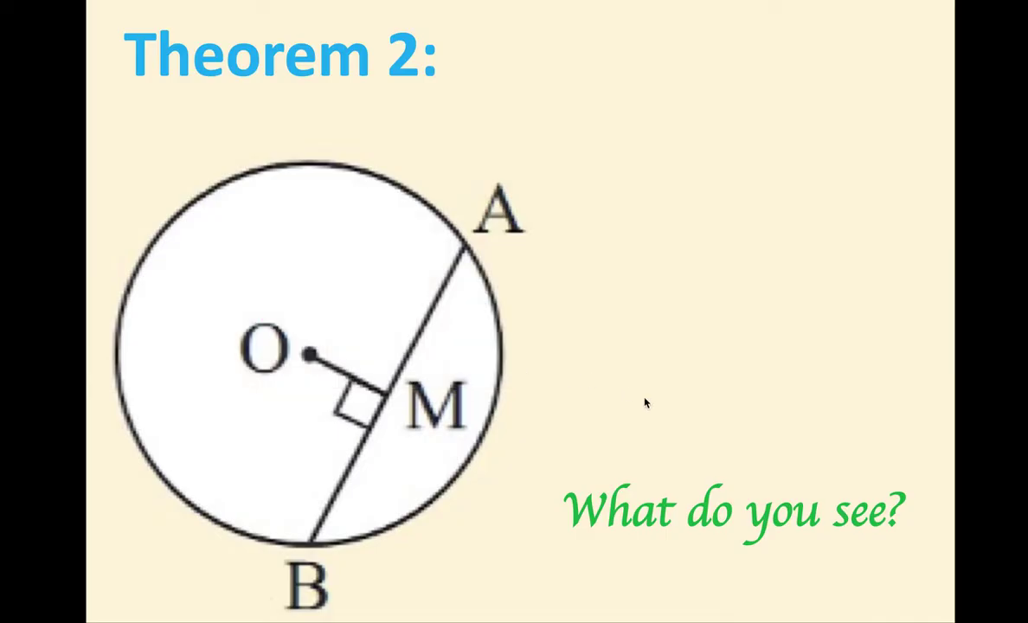
key(Right)
key(Right)
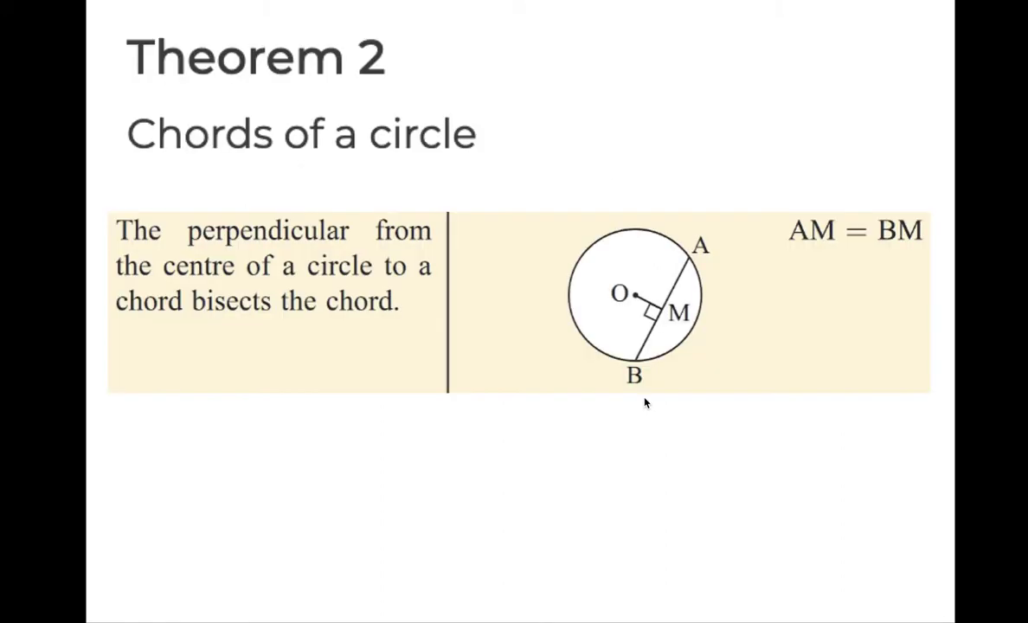